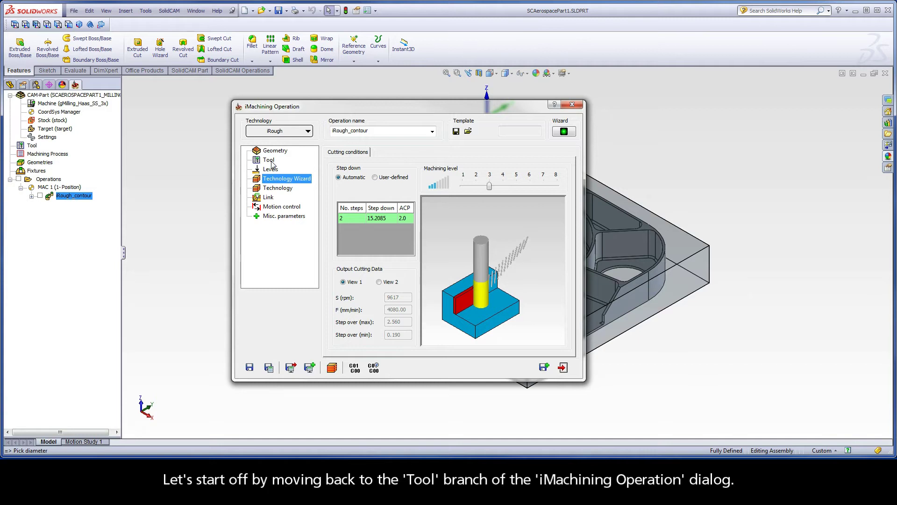
Show the iRough_contour tool table with tool picture; check 12 mm diameter, 24 mm cutting length, 5 flutes
{"action": "left_click", "coordinate": [269, 160]}
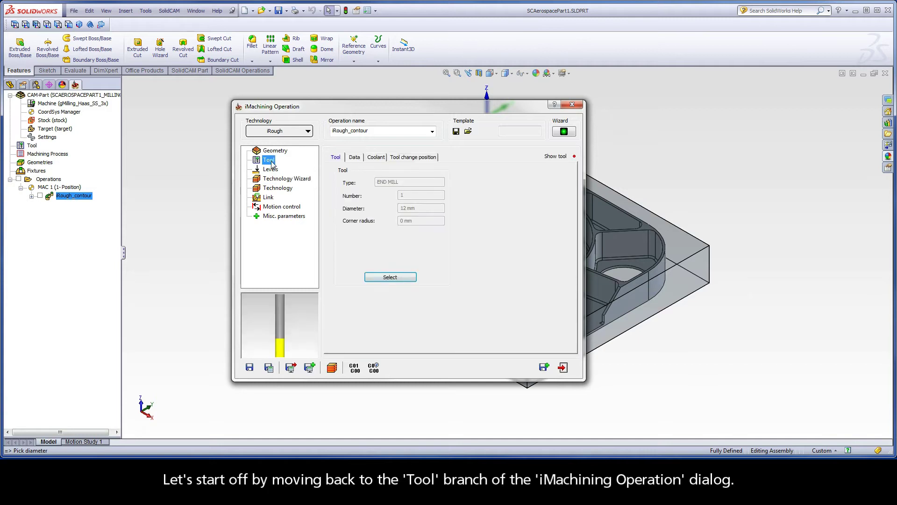
{"action": "left_click", "coordinate": [390, 278]}
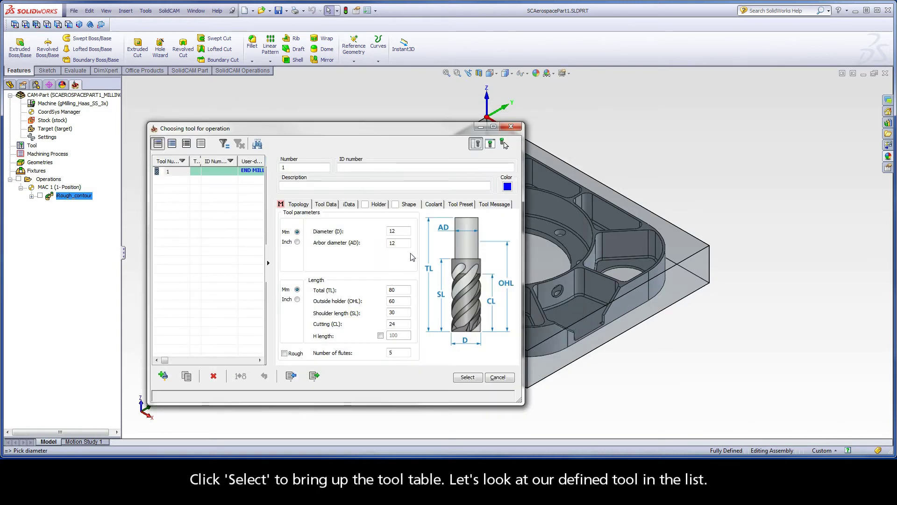
{"action": "left_click", "coordinate": [490, 144]}
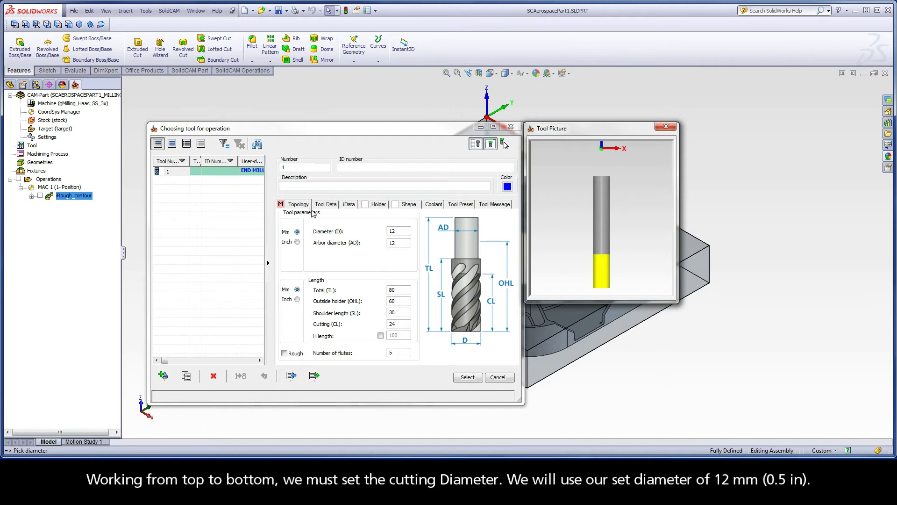
{"action": "left_click", "coordinate": [393, 230]}
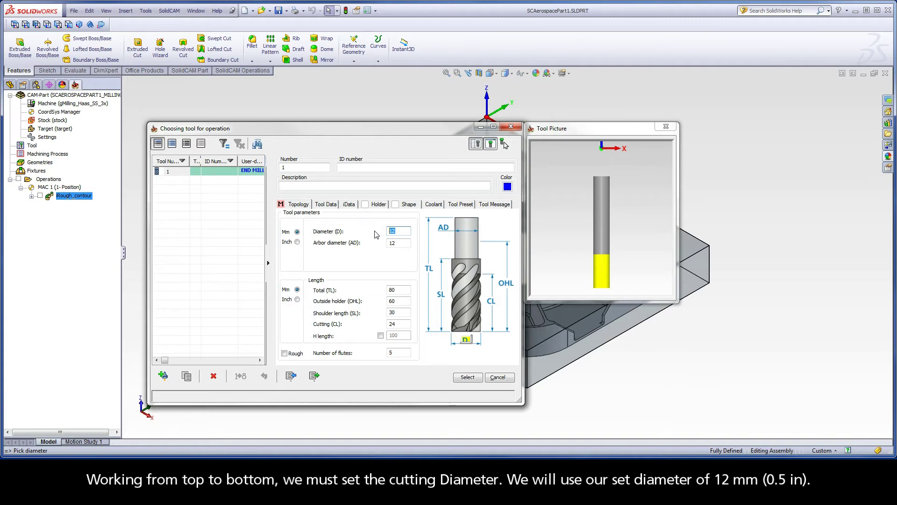
{"action": "left_click", "coordinate": [398, 324]}
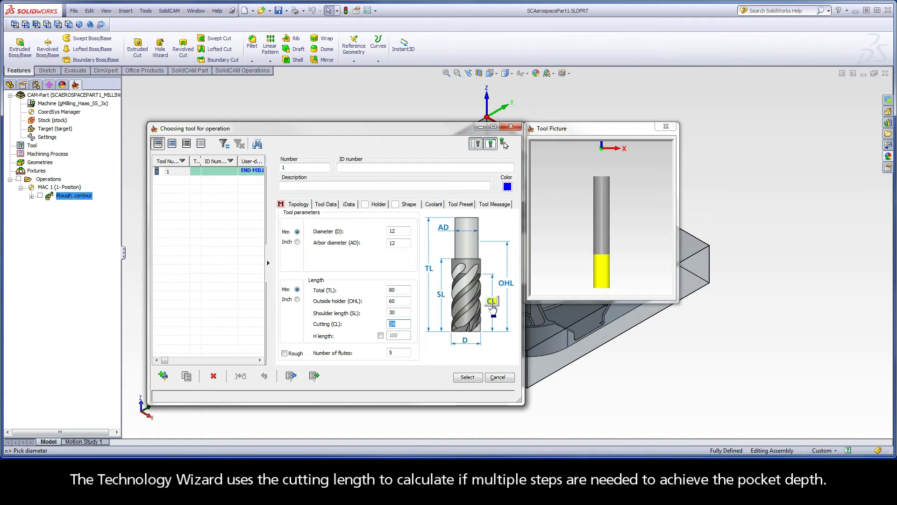
{"action": "left_click", "coordinate": [398, 352]}
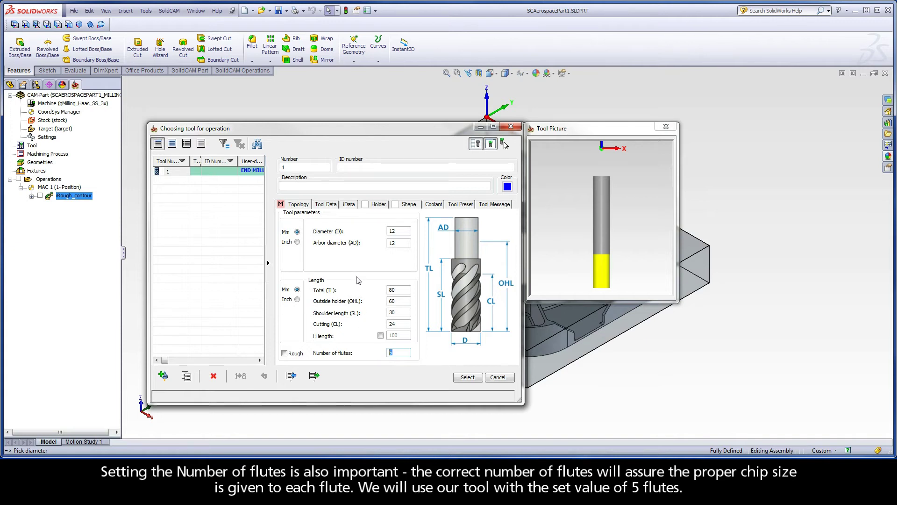
View the tool's iData parameters, keeping Aluminum_100BHN-60HRB as the material database
{"action": "left_click", "coordinate": [350, 206]}
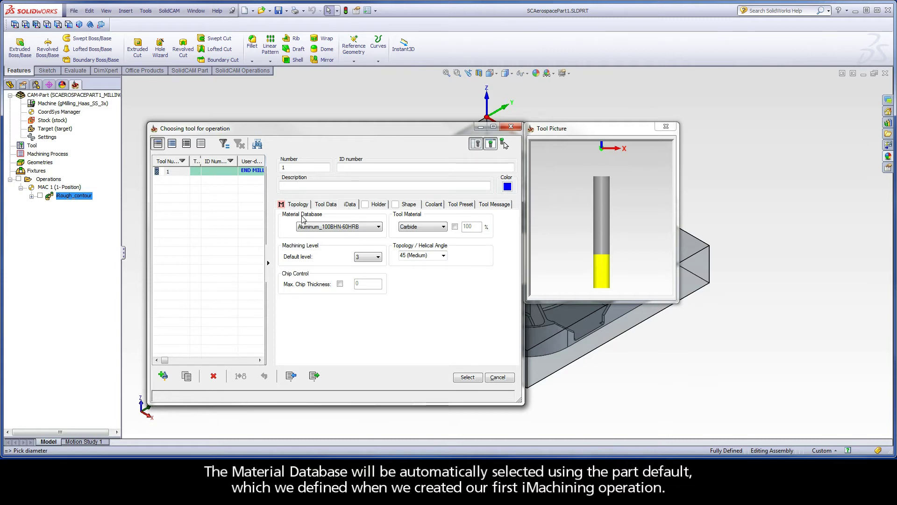
{"action": "left_click", "coordinate": [327, 227]}
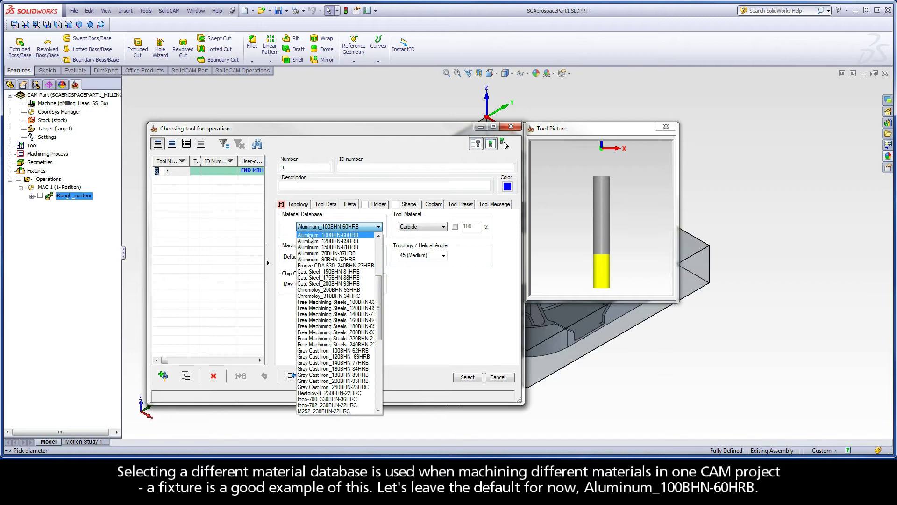
{"action": "left_click", "coordinate": [362, 236]}
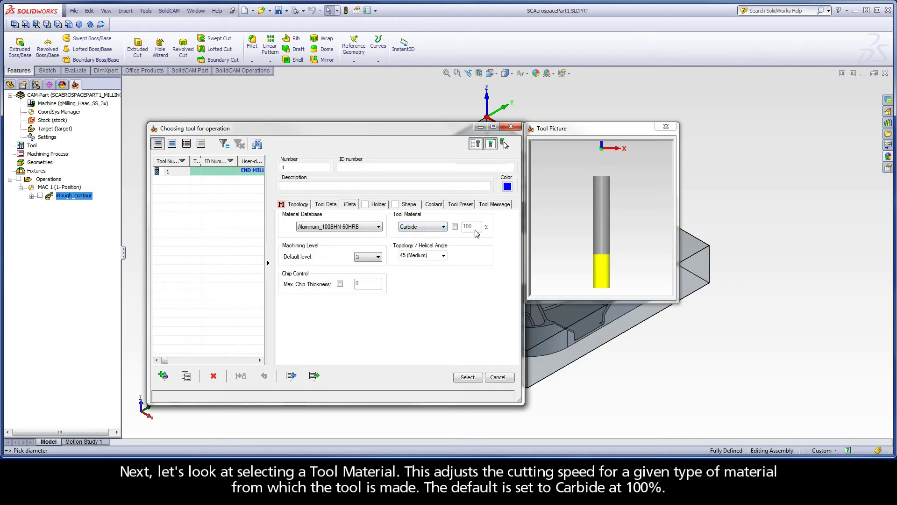
{"action": "left_click", "coordinate": [425, 227]}
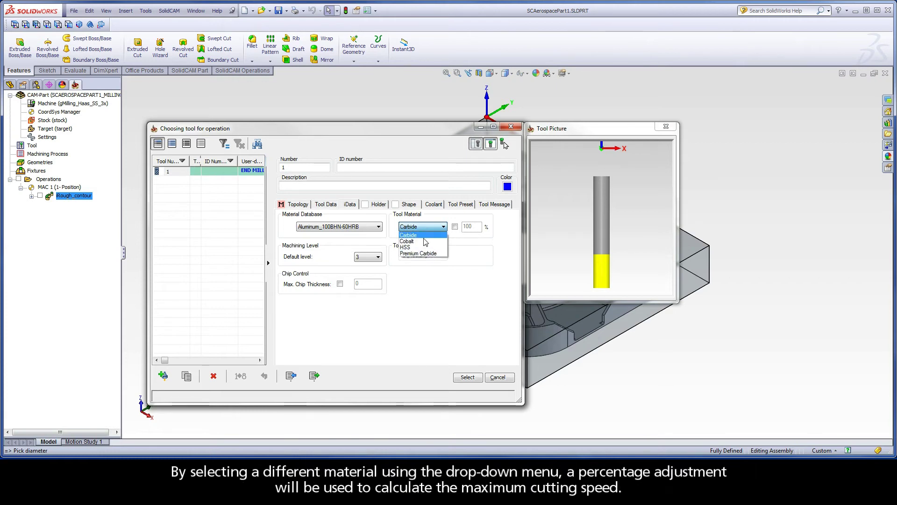
{"action": "left_click", "coordinate": [418, 253]}
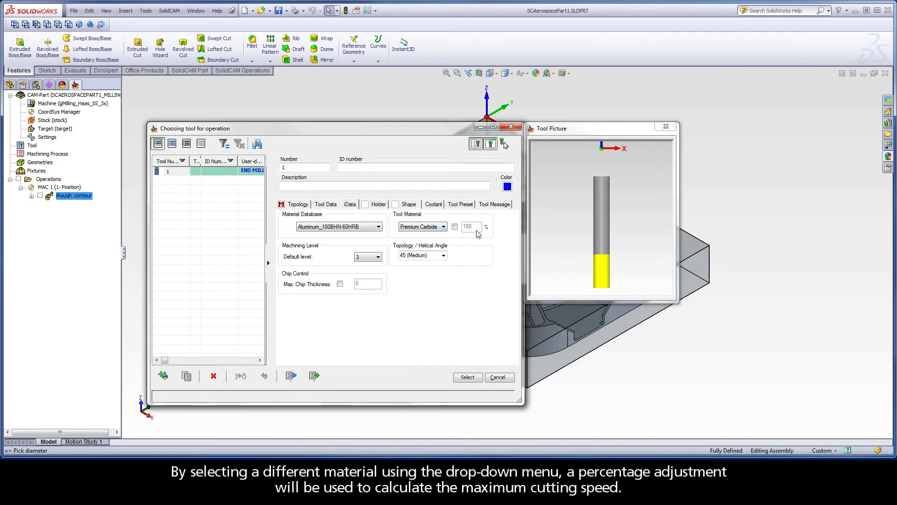
{"action": "left_click", "coordinate": [455, 227]}
{"action": "key", "text": "Tab"}
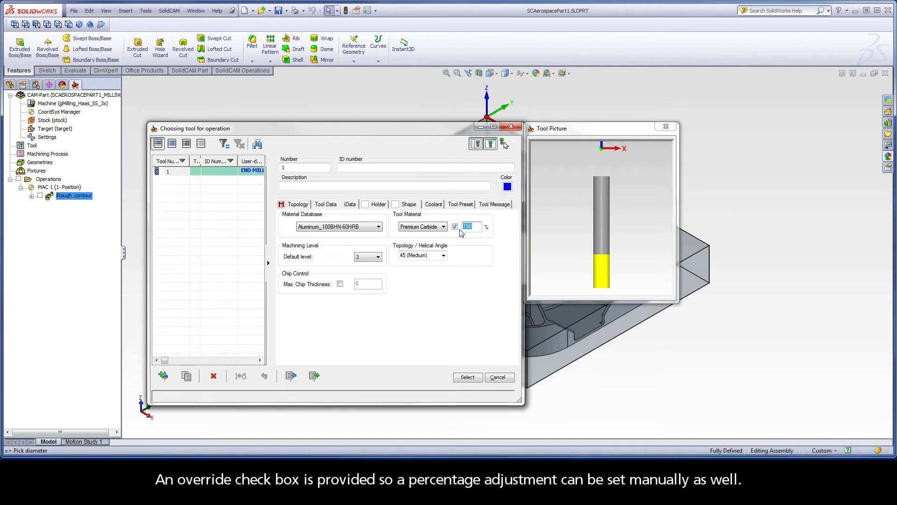
{"action": "left_click", "coordinate": [455, 227]}
{"action": "left_click", "coordinate": [440, 228]}
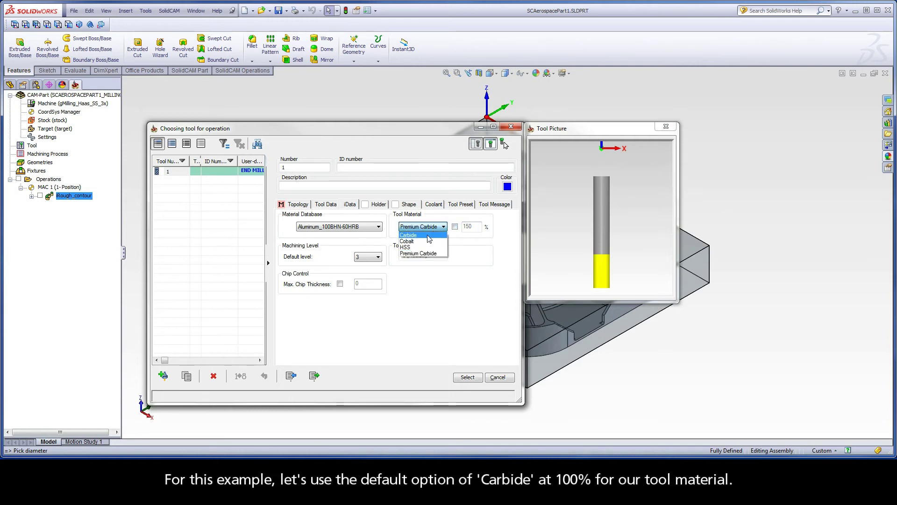
{"action": "left_click", "coordinate": [429, 235]}
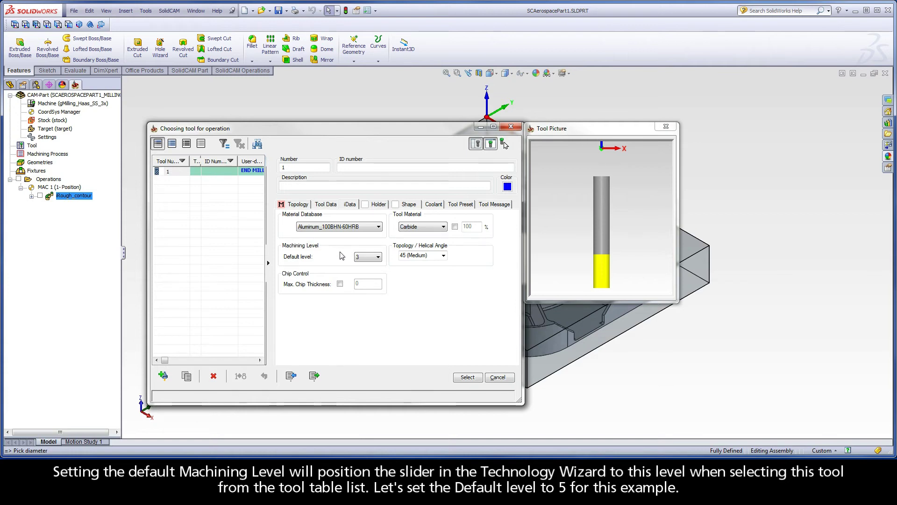
Set the default machining level to 5, keep the 45 (Medium) helical angle, and confirm the tool
{"action": "left_click", "coordinate": [363, 258]}
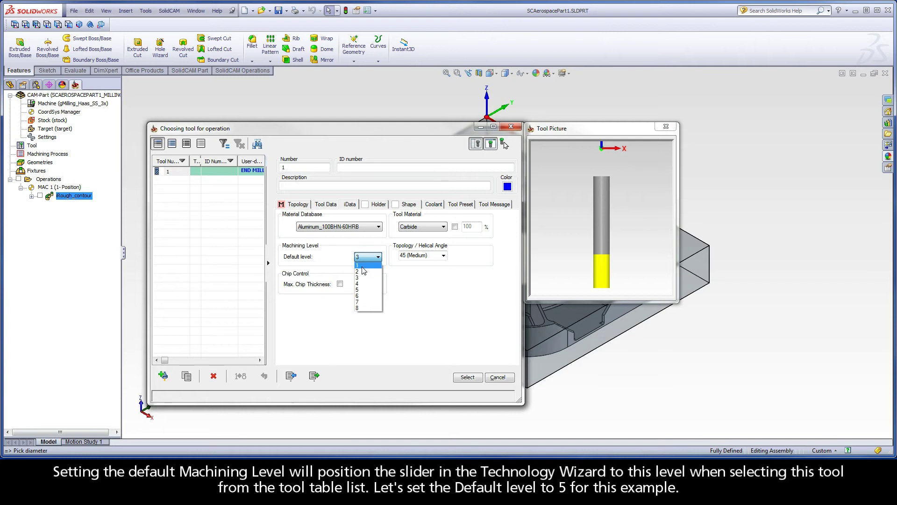
{"action": "left_click", "coordinate": [362, 290]}
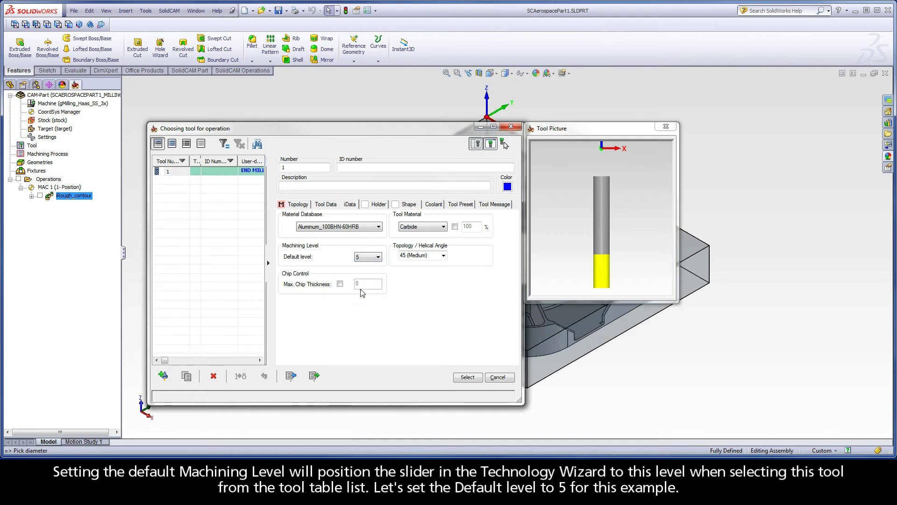
{"action": "left_click", "coordinate": [444, 255]}
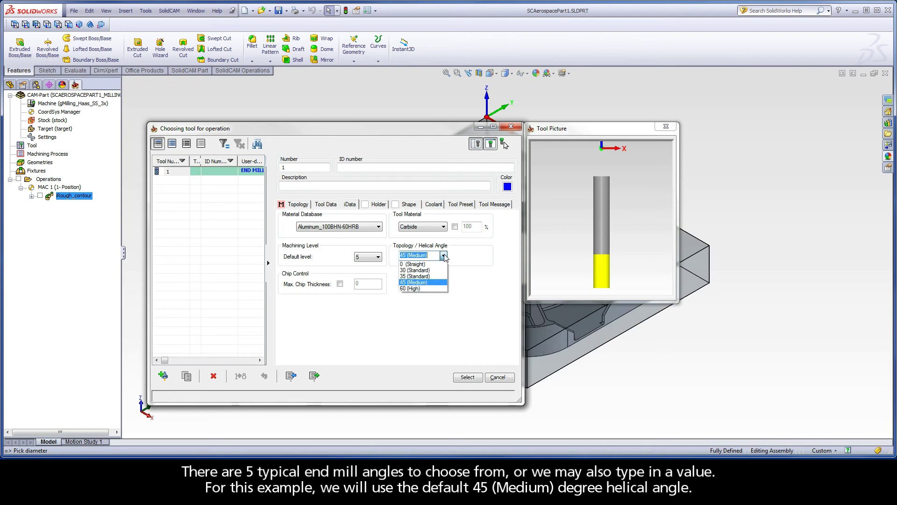
{"action": "left_click", "coordinate": [429, 284]}
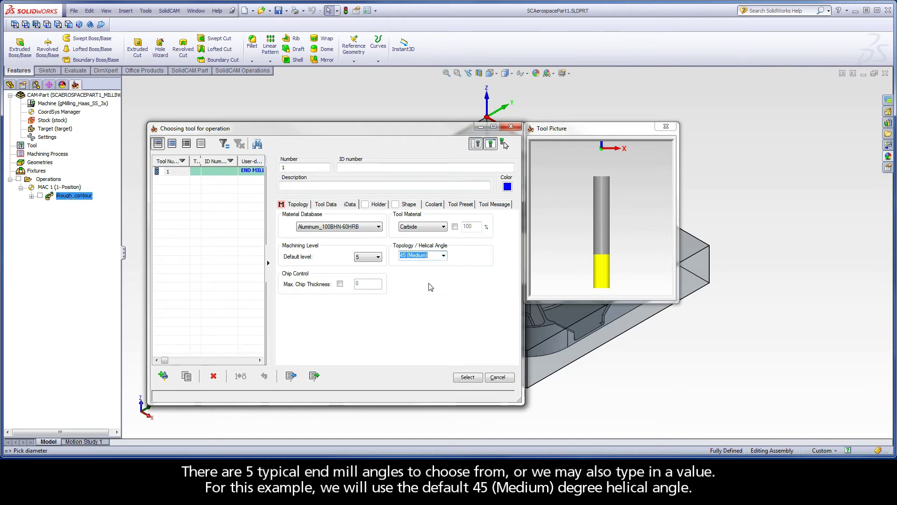
{"action": "left_click", "coordinate": [468, 377]}
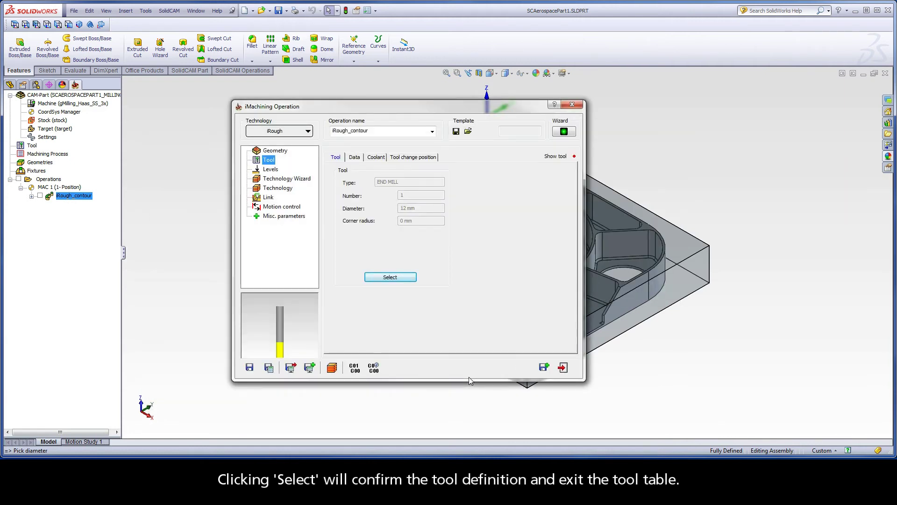
Change the Levels pocket depth from 30.417 to 30 and view the recalculated step down
{"action": "left_click", "coordinate": [273, 171]}
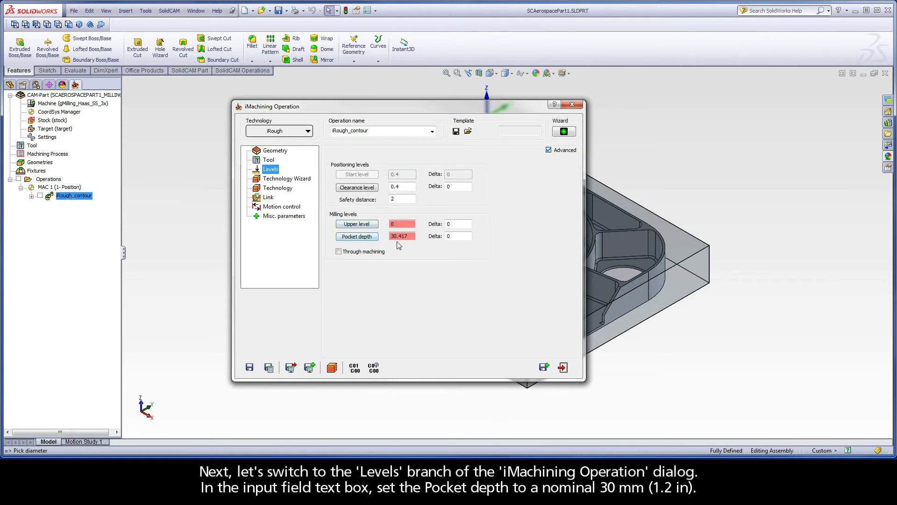
{"action": "double_click", "coordinate": [414, 236]}
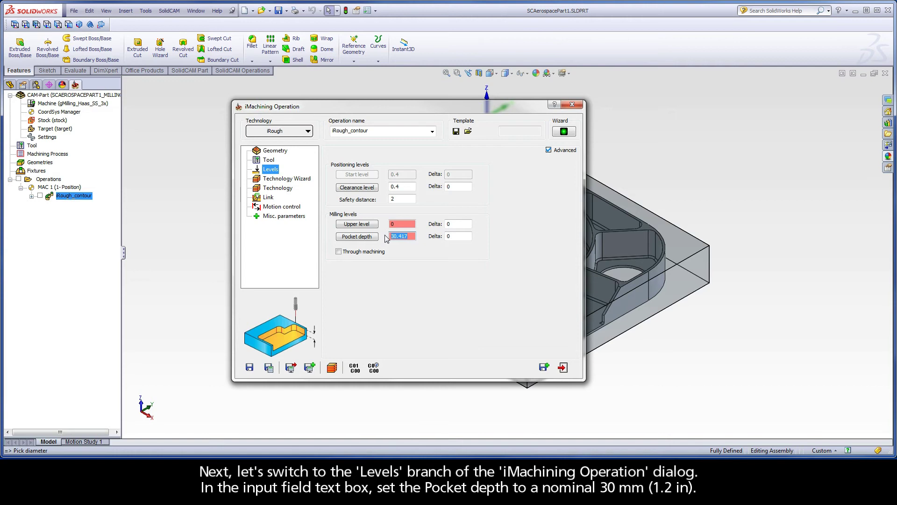
{"action": "type", "text": "30"}
{"action": "left_click", "coordinate": [285, 180]}
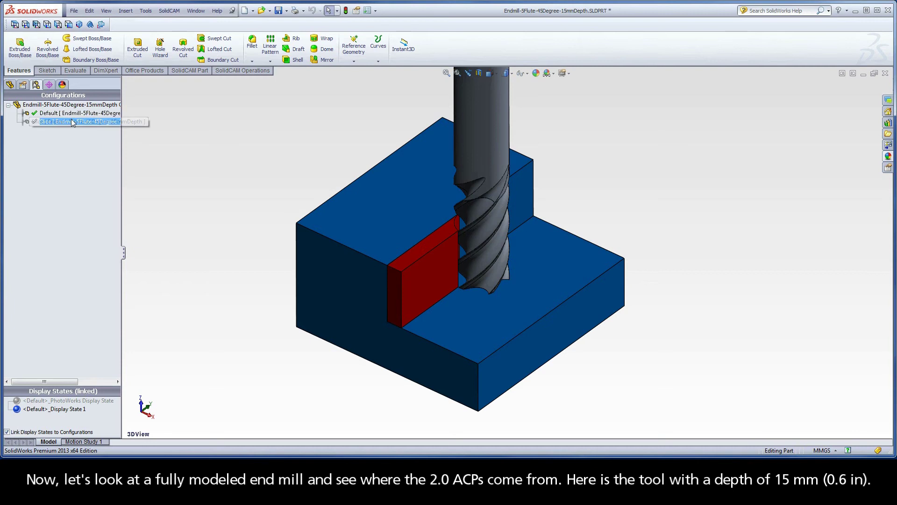
Activate the end mill's Slice configuration to inspect its contact area, then return to iRough_contour
{"action": "double_click", "coordinate": [71, 121]}
{"action": "right_click", "coordinate": [129, 121]}
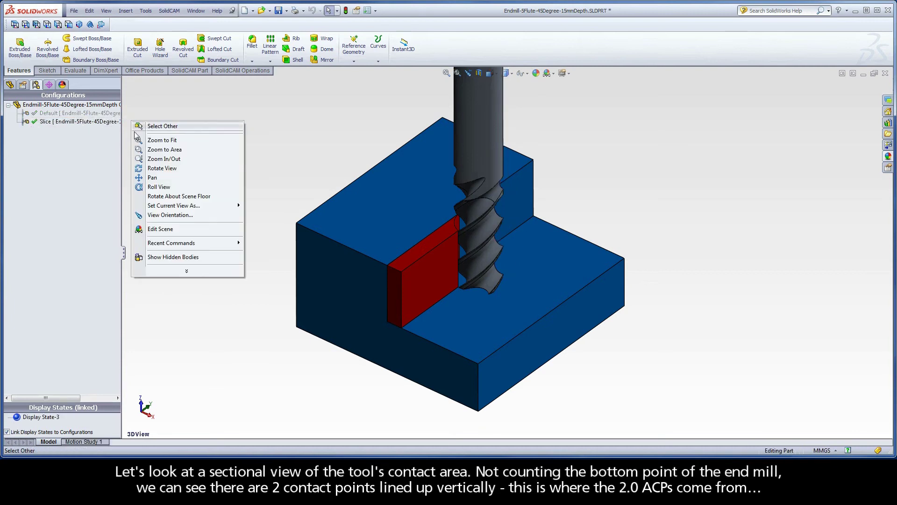
{"action": "left_click", "coordinate": [154, 210]}
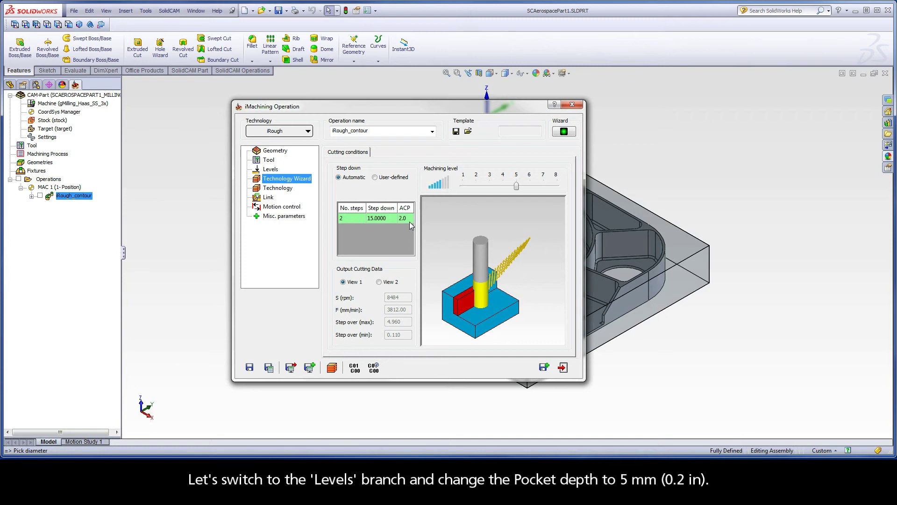
Set pocket depth to 5 and check the wizard's single 5 mm step with red 0.7 ACP
{"action": "left_click", "coordinate": [271, 169]}
{"action": "double_click", "coordinate": [395, 236]}
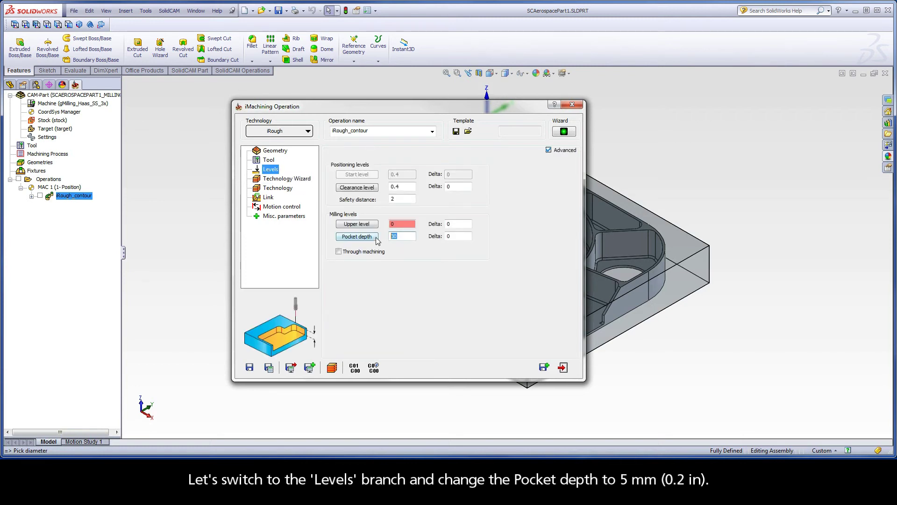
{"action": "type", "text": "5"}
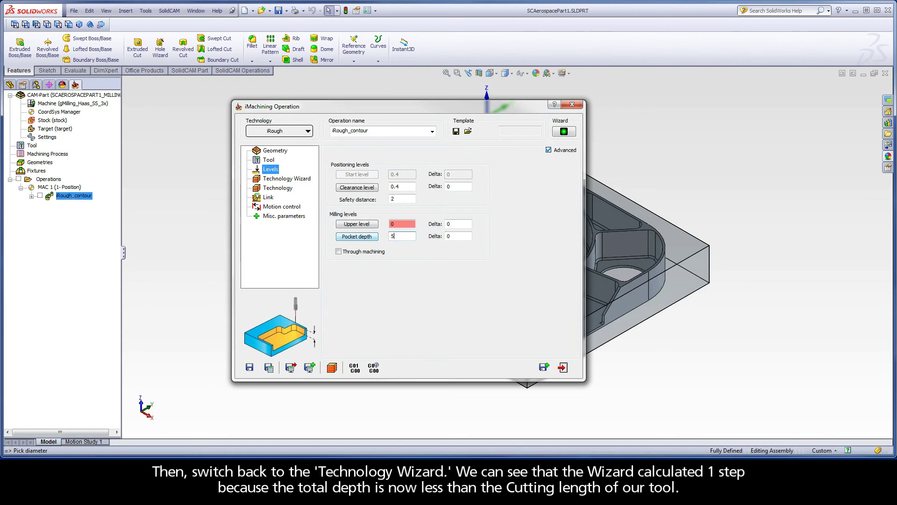
{"action": "left_click", "coordinate": [286, 181]}
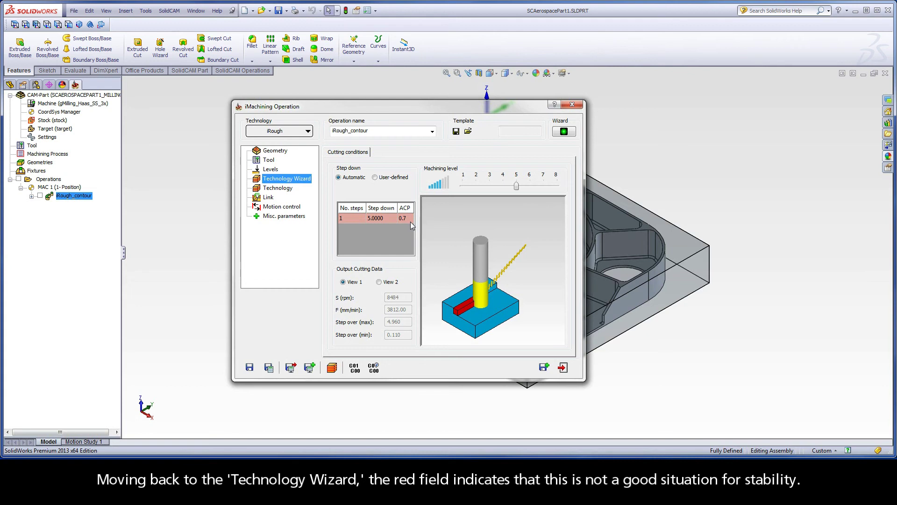
{"action": "left_click", "coordinate": [273, 171]}
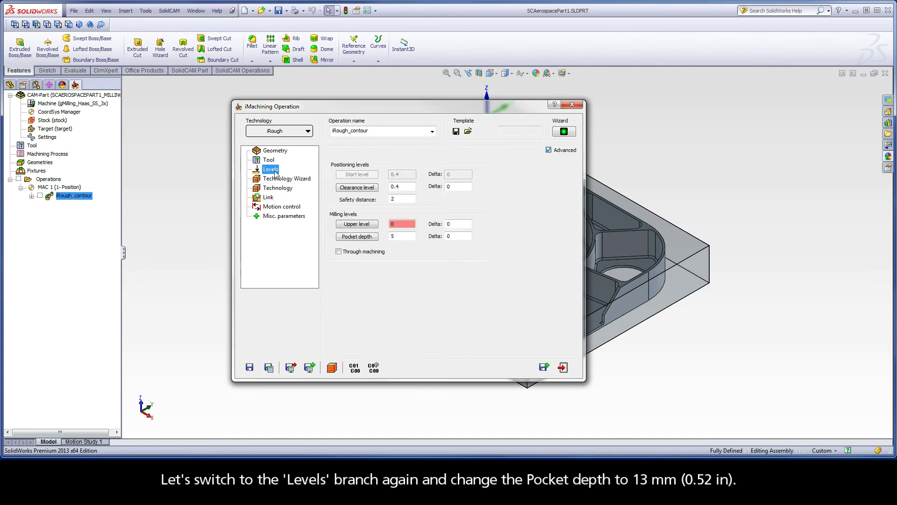
Set pocket depth to 13 and check the single 13 mm step with yellow 1.7 ACP
{"action": "double_click", "coordinate": [393, 236]}
{"action": "type", "text": "13"}
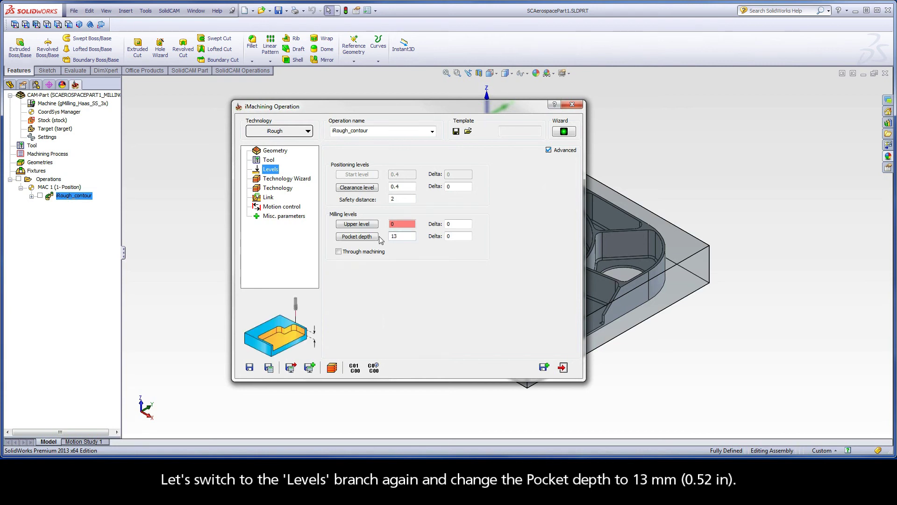
{"action": "left_click", "coordinate": [277, 179]}
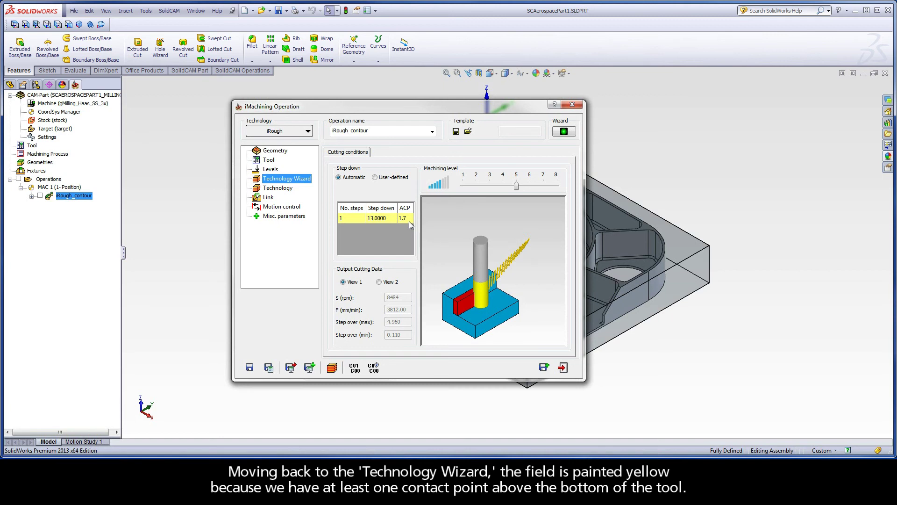
Set pocket depth to 14 and confirm the single 14 mm step with green 1.9 ACP
{"action": "left_click", "coordinate": [271, 169]}
{"action": "left_click", "coordinate": [398, 236]}
{"action": "left_click_drag", "start_coordinate": [398, 236], "coordinate": [384, 239]}
{"action": "type", "text": "14"}
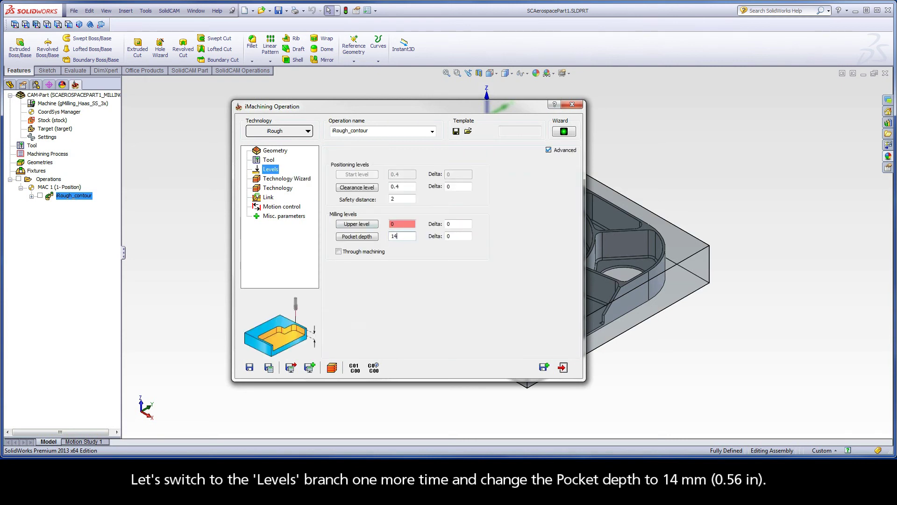
{"action": "left_click", "coordinate": [281, 180]}
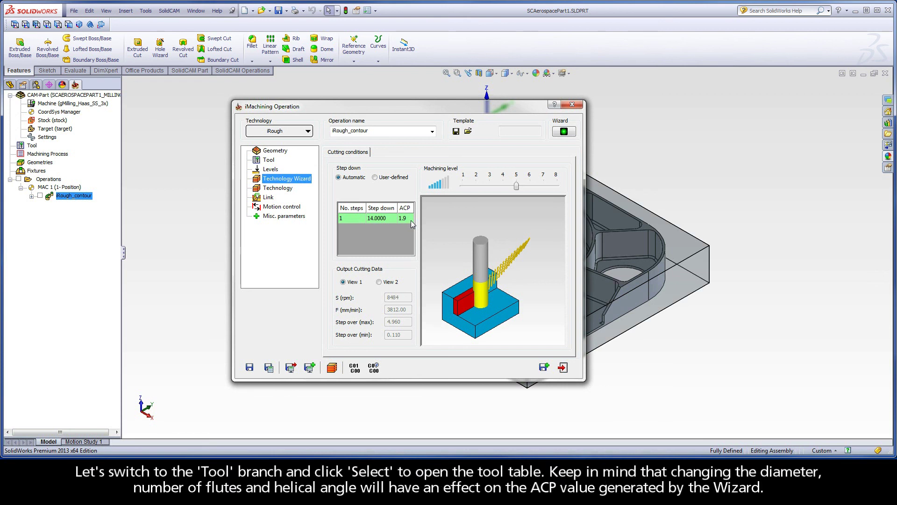
Recheck the 12 mm end mill's diameter, flute count and iData helical angle, keeping the same tool
{"action": "left_click", "coordinate": [270, 161]}
{"action": "left_click", "coordinate": [385, 276]}
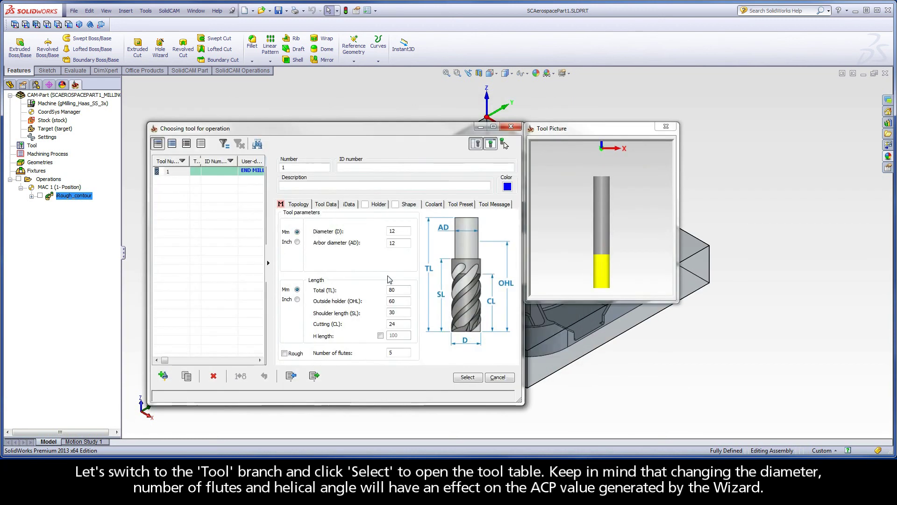
{"action": "left_click", "coordinate": [397, 231]}
{"action": "left_click", "coordinate": [391, 352]}
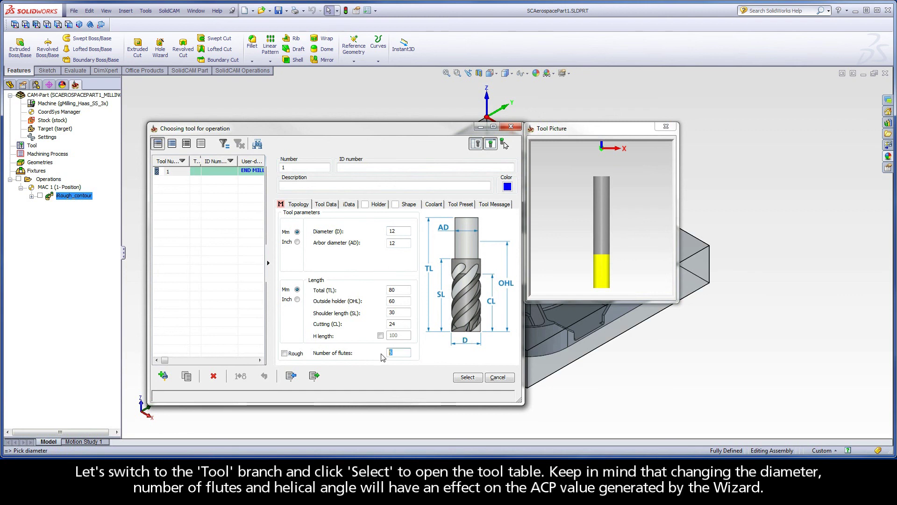
{"action": "left_click", "coordinate": [349, 205]}
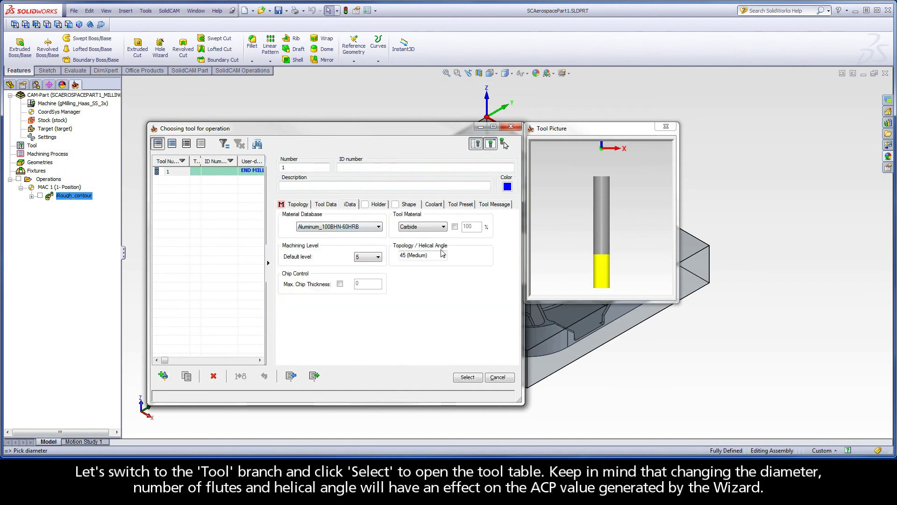
{"action": "left_click", "coordinate": [470, 379]}
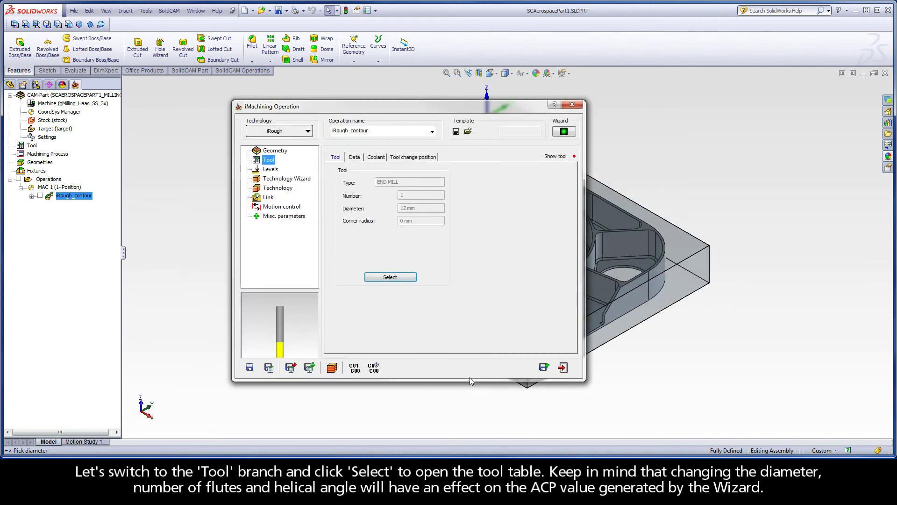
Confirm 14 mm pocket depth, then set Step down to User-defined by No. steps, giving 14.0000 at ACP 1.9
{"action": "left_click", "coordinate": [268, 172]}
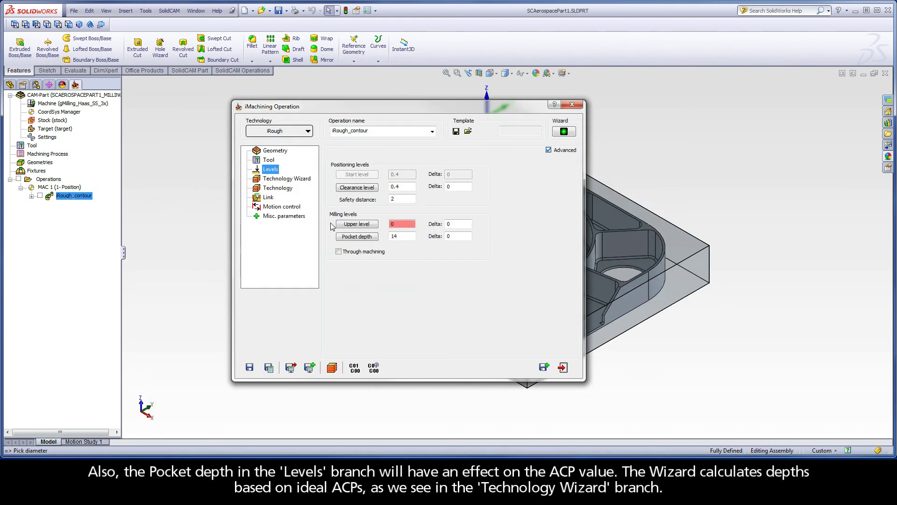
{"action": "left_click", "coordinate": [402, 236]}
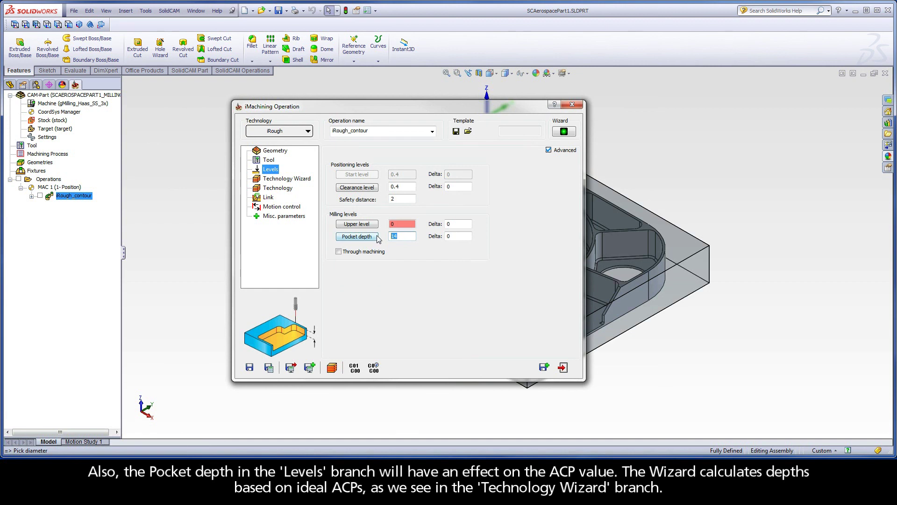
{"action": "left_click", "coordinate": [284, 180]}
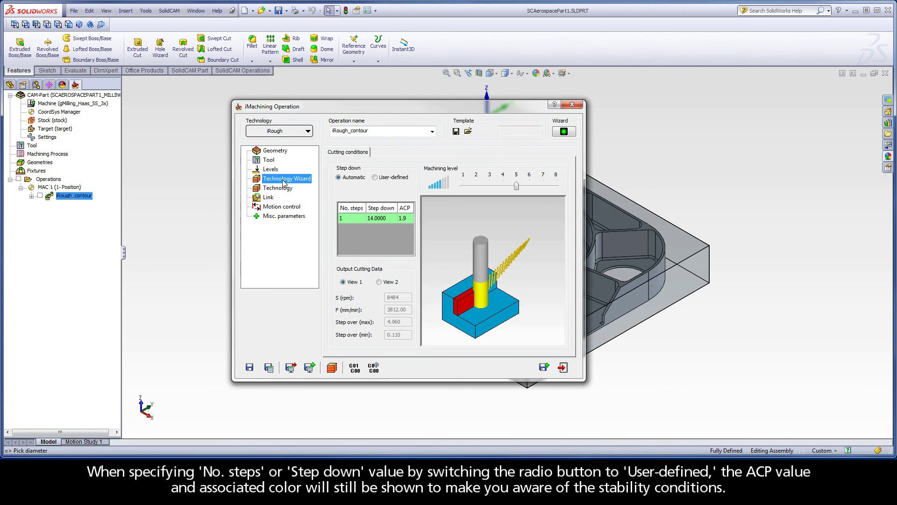
{"action": "left_click", "coordinate": [374, 177]}
{"action": "left_click", "coordinate": [374, 191]}
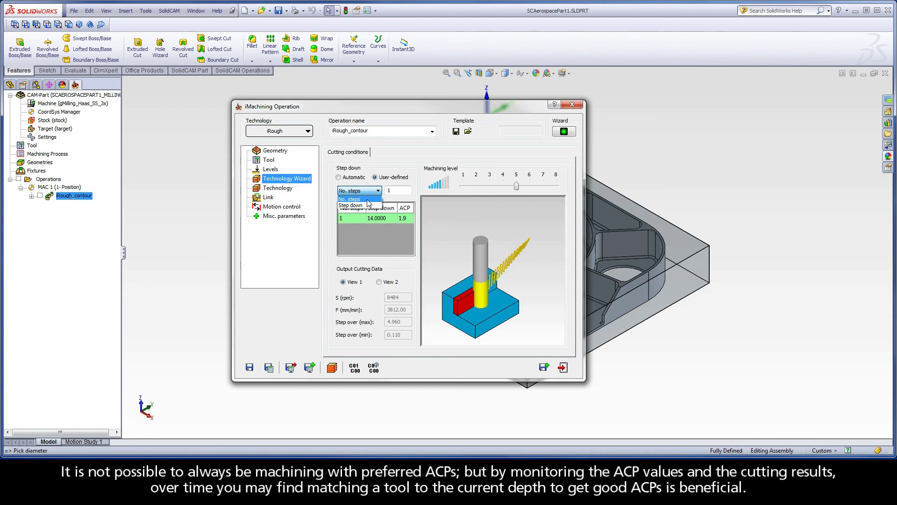
{"action": "left_click", "coordinate": [368, 199]}
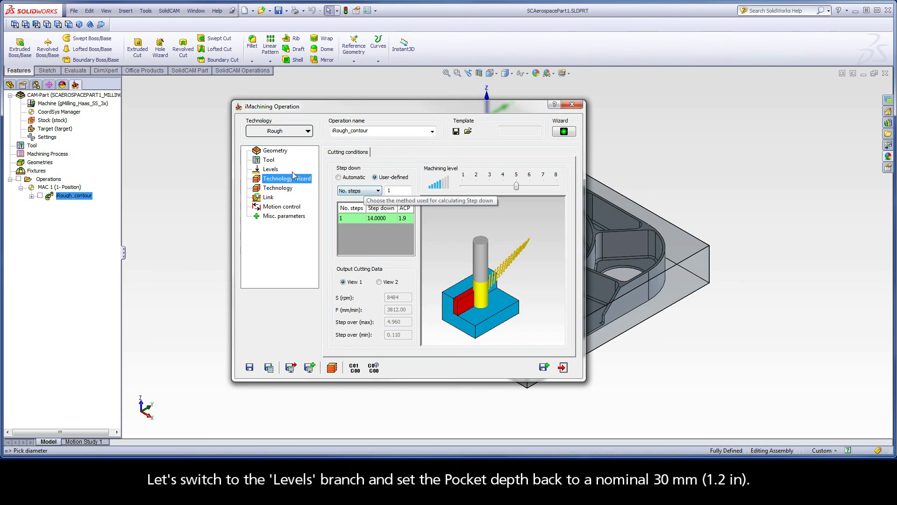
Change the pocket depth from 14 back to 30 and switch the wizard's step down to Automatic
{"action": "left_click", "coordinate": [278, 171]}
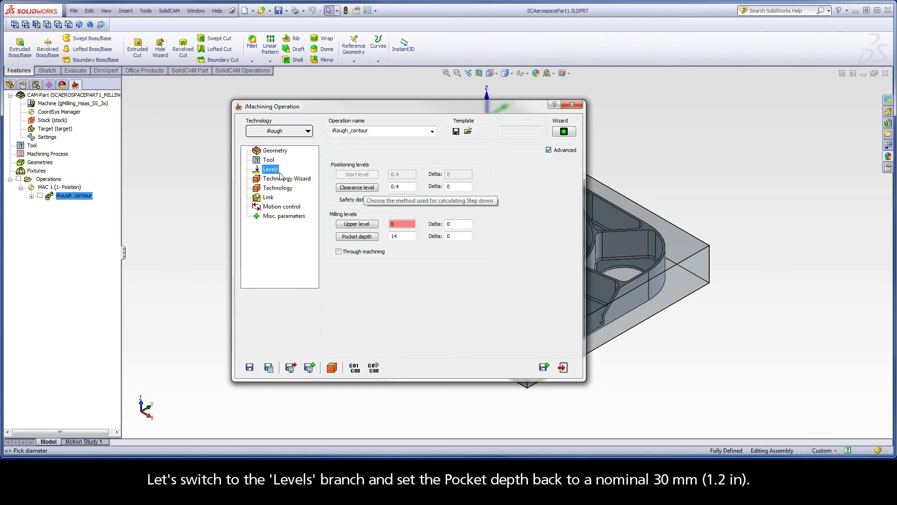
{"action": "double_click", "coordinate": [400, 236]}
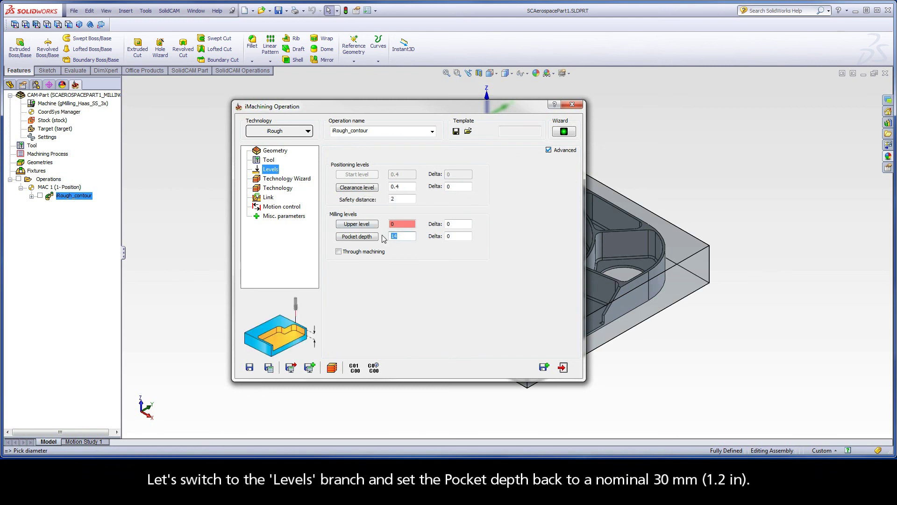
{"action": "type", "text": "30"}
{"action": "left_click", "coordinate": [283, 179]}
{"action": "left_click", "coordinate": [339, 178]}
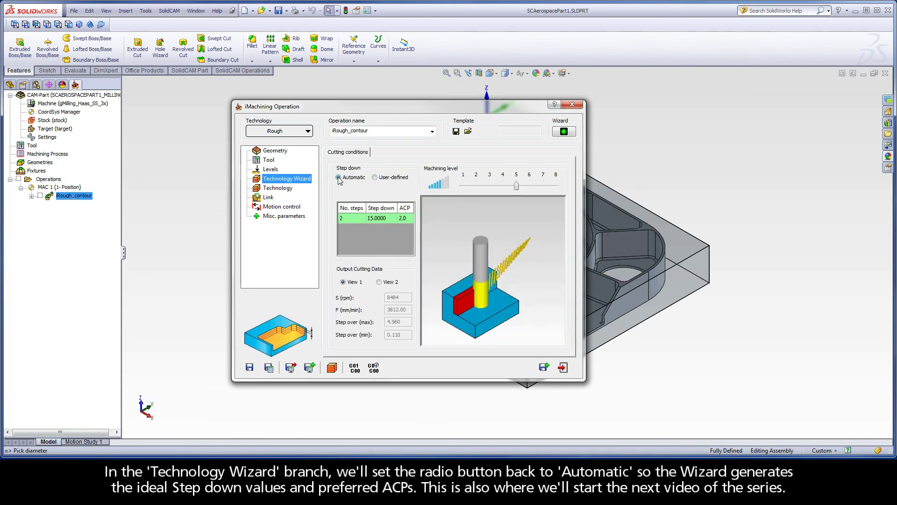